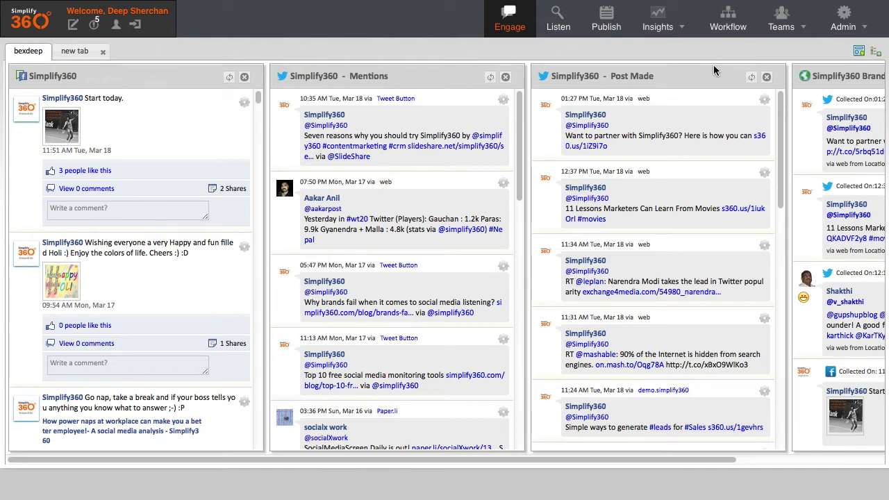
- Open the Listen profile list and tick the Simplify360 Brand and philips profiles
click(568, 28)
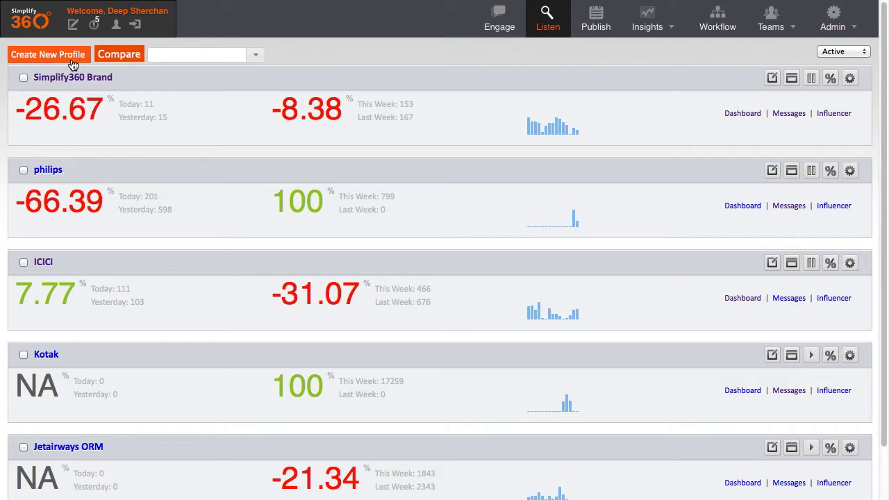
click(24, 78)
click(24, 170)
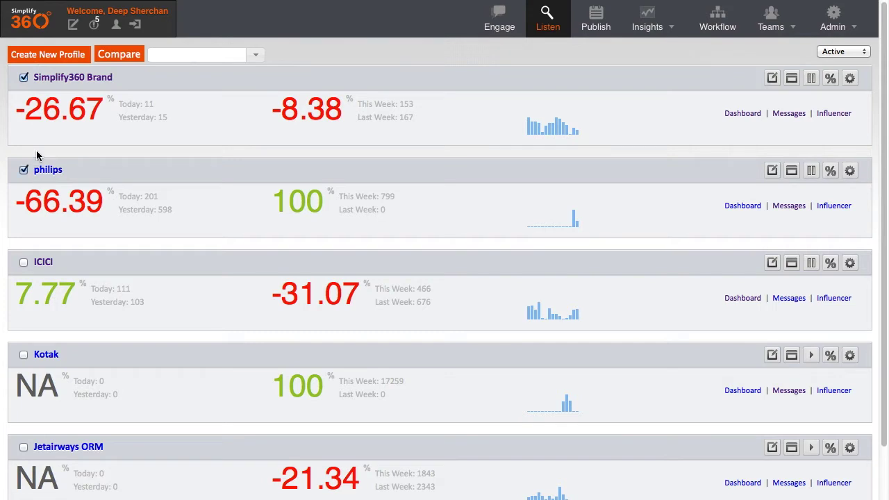
- Check the Compare and Active status dropdowns, then start editing the Simplify360 Brand profile
click(256, 55)
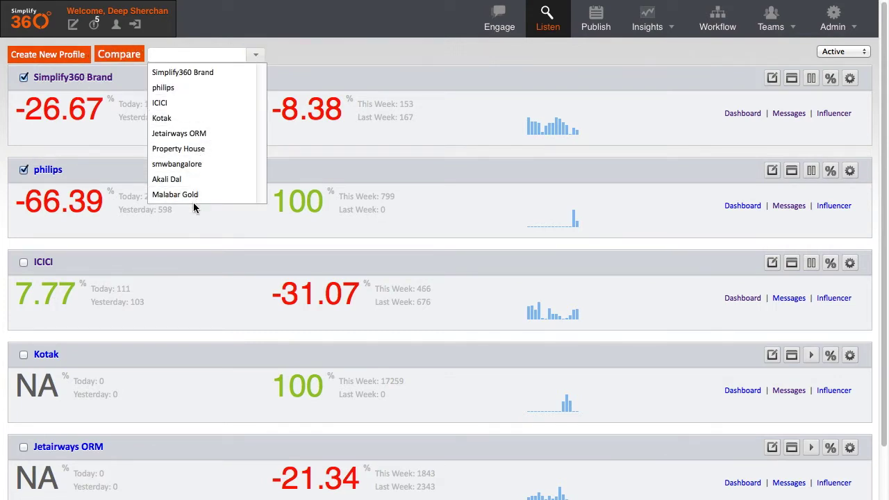
click(312, 75)
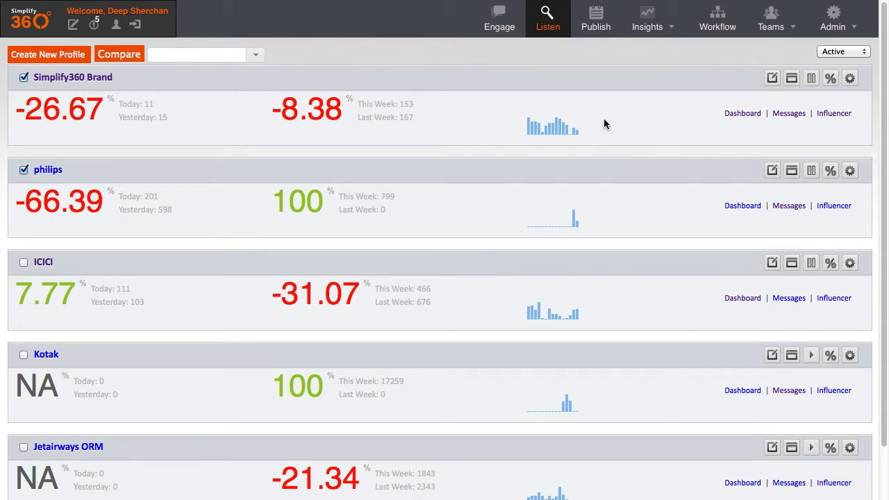
click(863, 53)
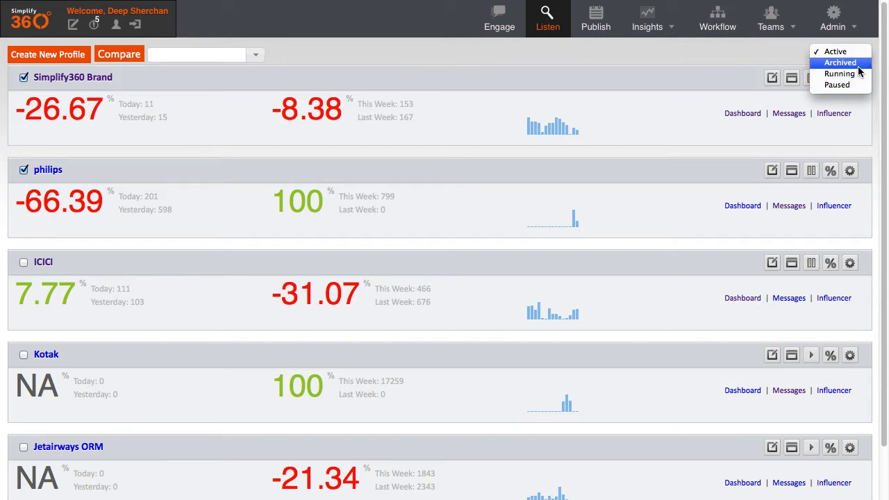
click(681, 64)
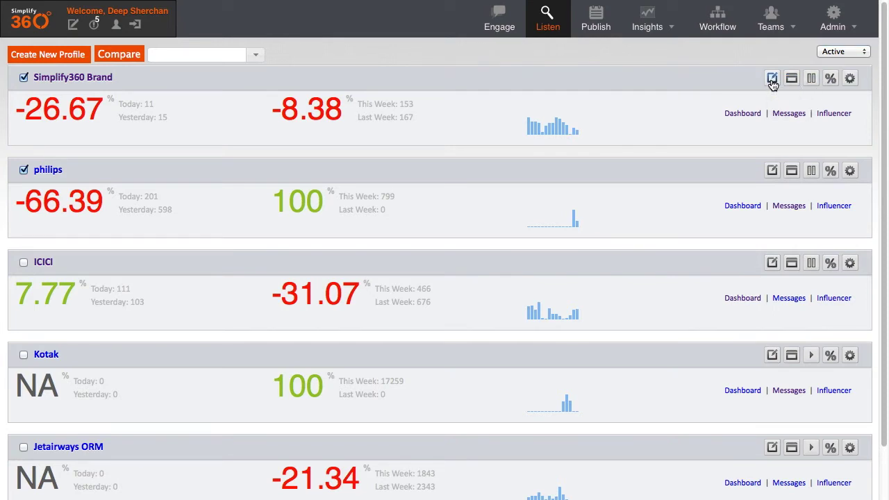
click(772, 82)
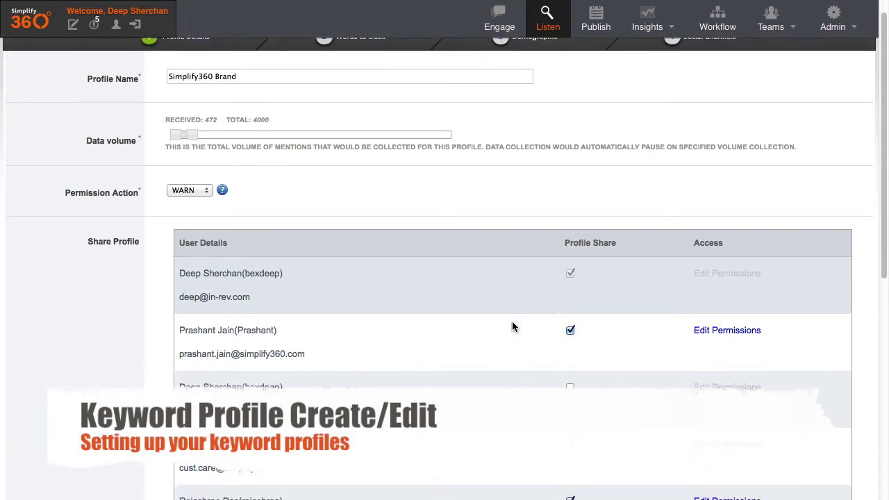
- Show the Simplify360 Brand profile's tracked words, such as simplify360 and "simplify 360", with Stemming Off
scroll(513, 326, down, 2)
click(363, 57)
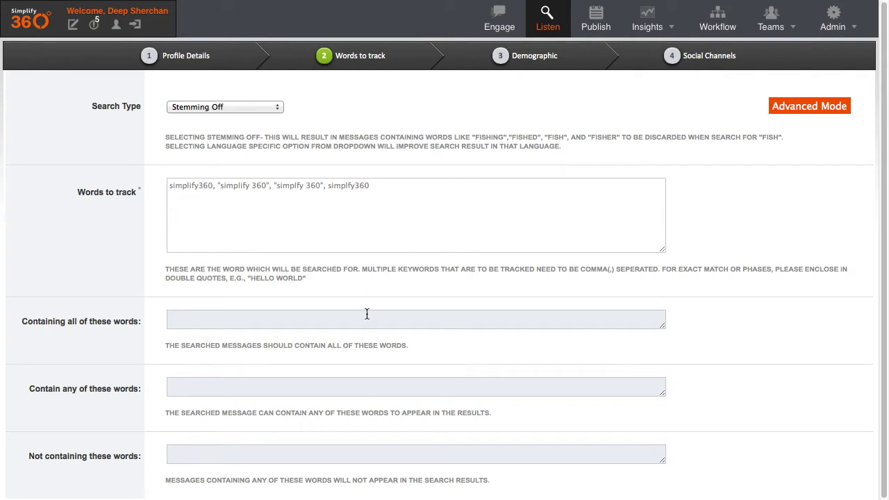
scroll(295, 323, down, 1)
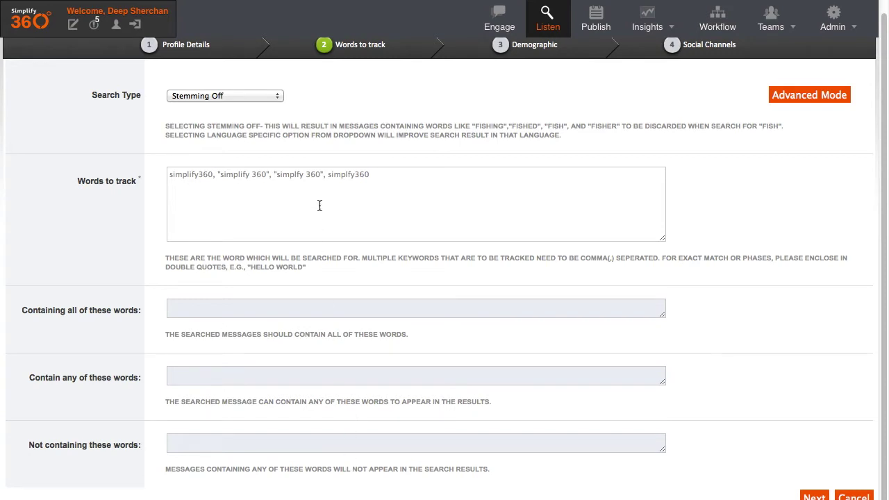
scroll(417, 122, up, 1)
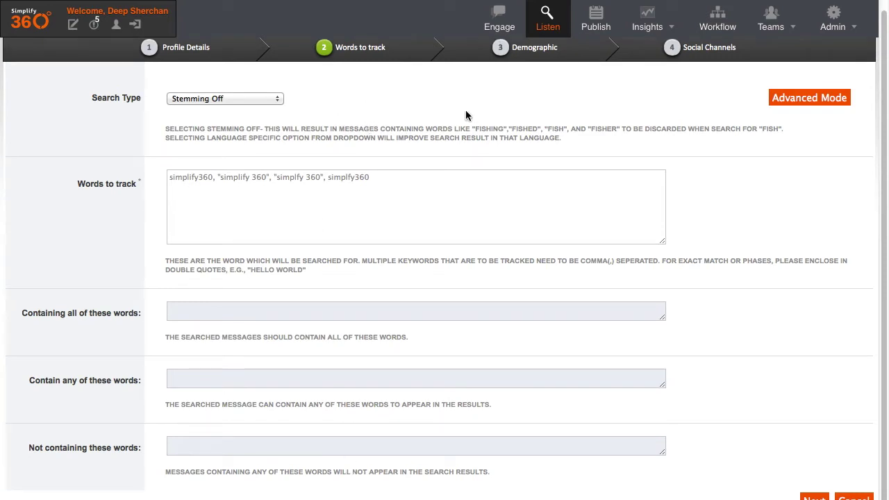
- Review the profile's Demographic settings and its Twitter, LinkedIn, YouTube and Google channel entries
click(545, 53)
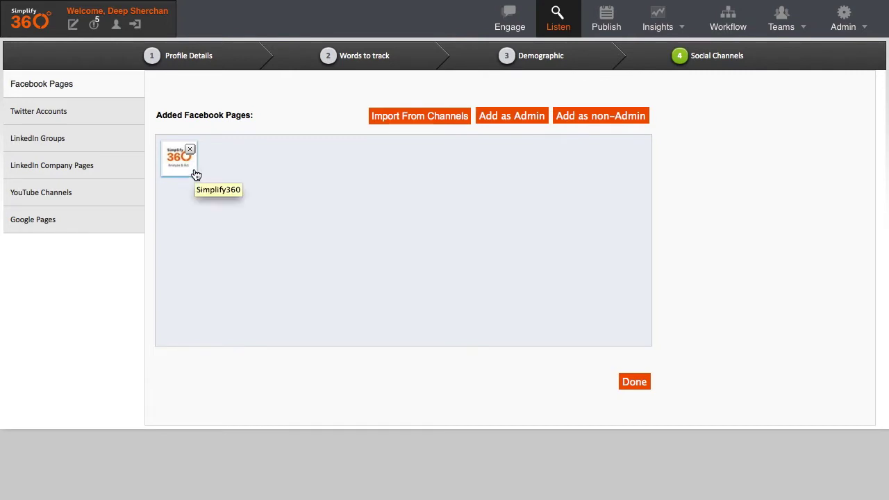
click(69, 123)
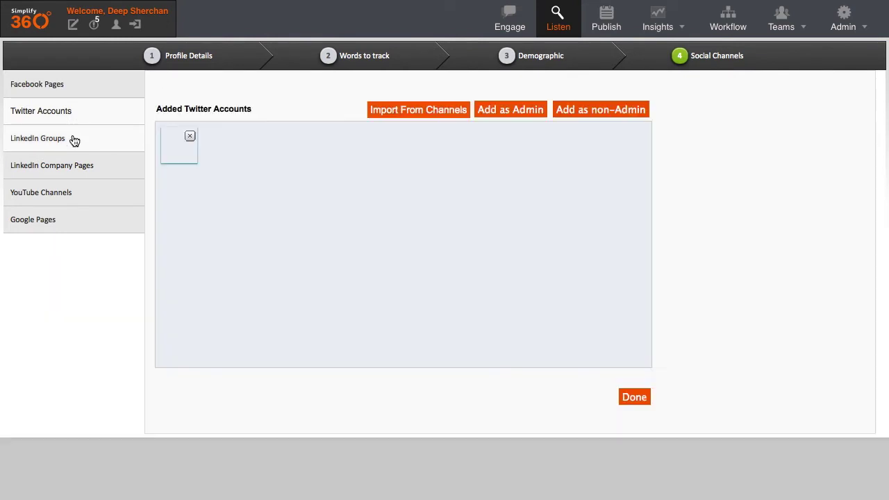
click(73, 139)
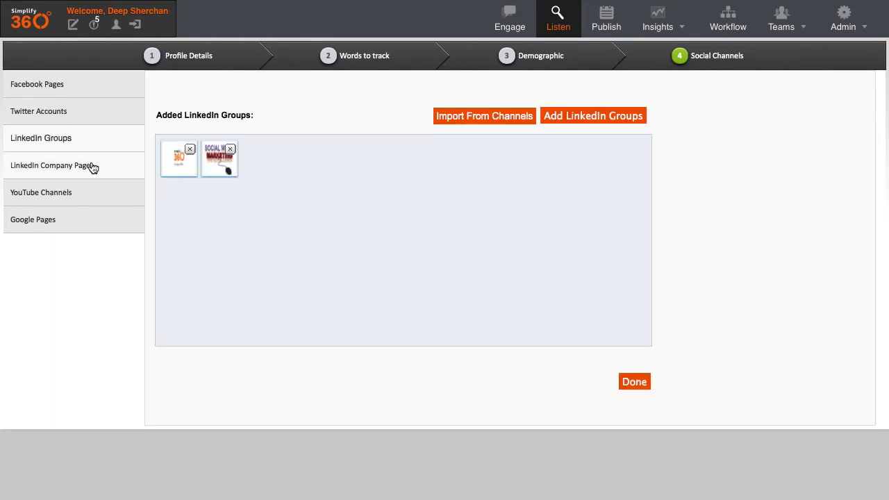
click(92, 167)
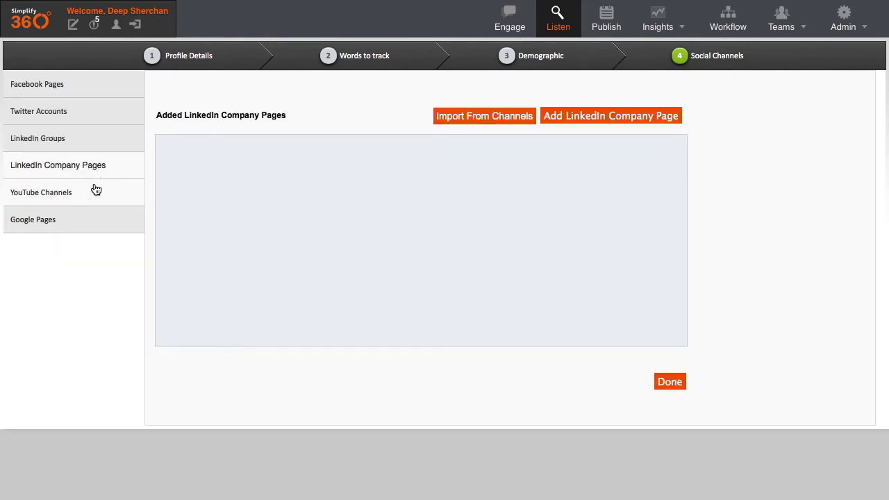
click(93, 188)
click(79, 218)
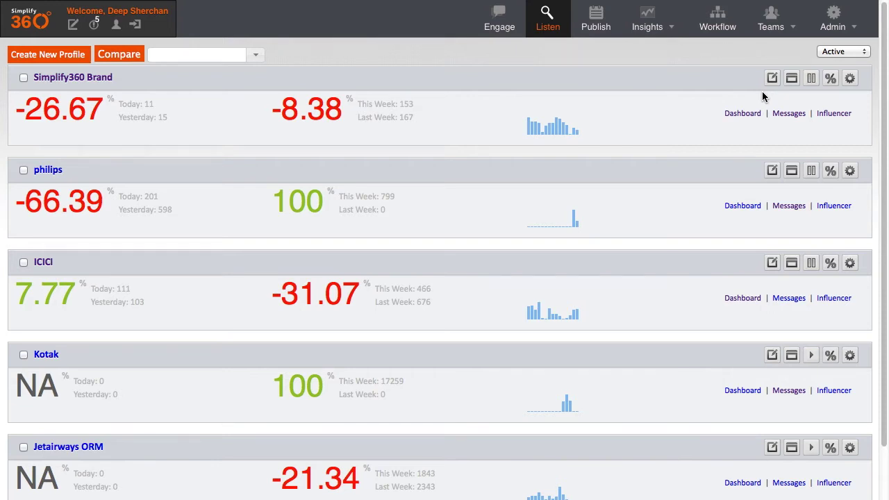
- Scroll through the profile list and open Simplify360 Brand's Hourly Analysis dashboard with its Hourly Buzz Trend
scroll(292, 354, down, 1)
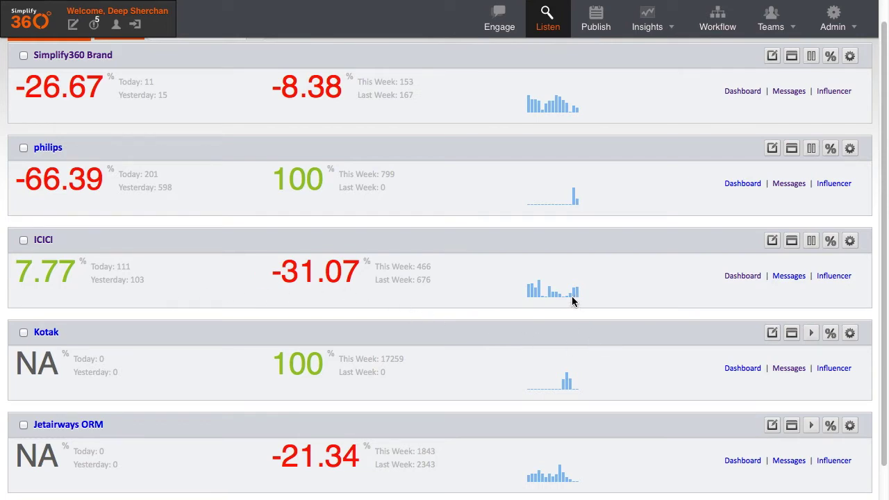
scroll(575, 301, up, 1)
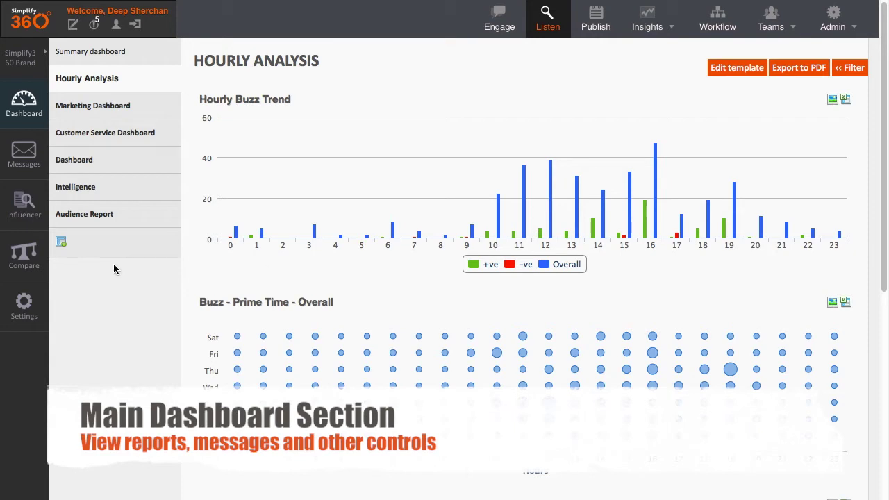
- Switch to the Summary dashboard, check the 28.72% Favourable gauge, then open the Marketing Dashboard
click(121, 54)
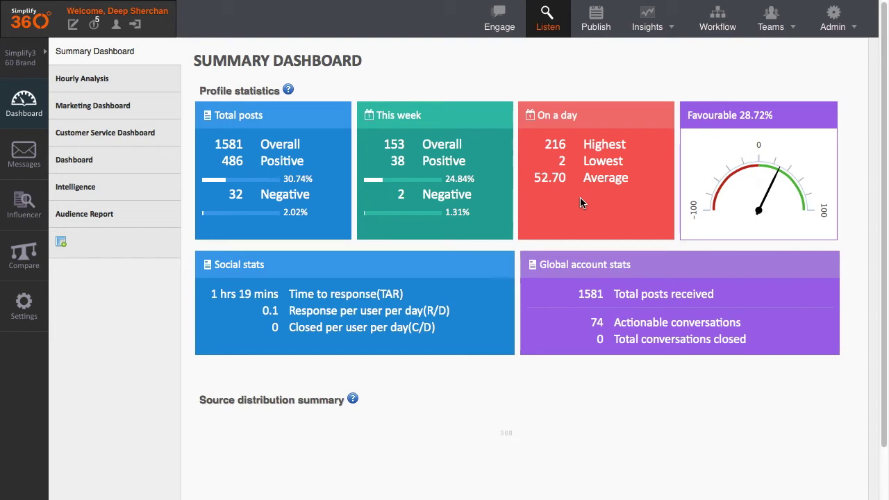
mouse_move(805, 198)
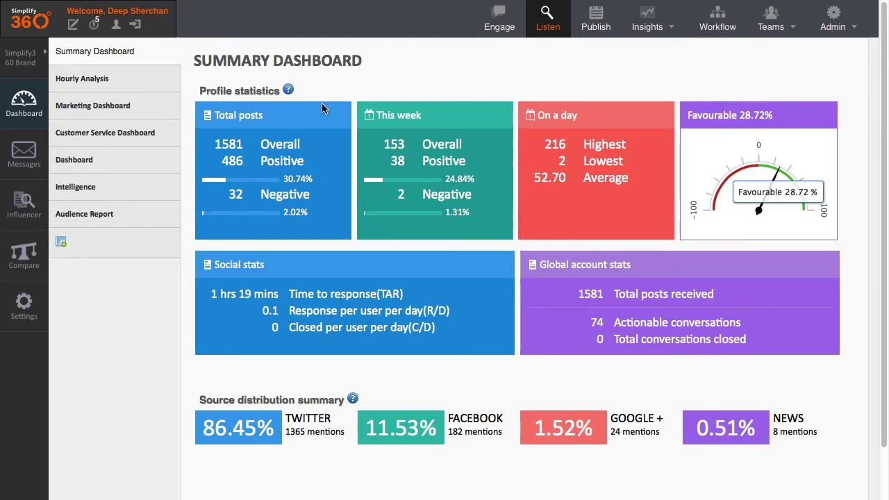
click(123, 116)
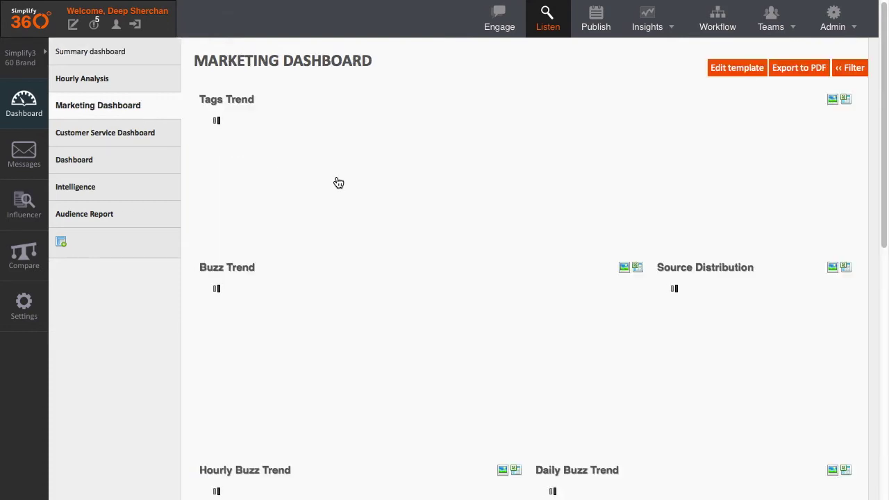
- Scroll through the Marketing Dashboard's Tags Trend, Buzz Trend and Source Distribution charts, then open the Customer Service Dashboard
scroll(468, 254, down, 2)
scroll(468, 254, down, 10)
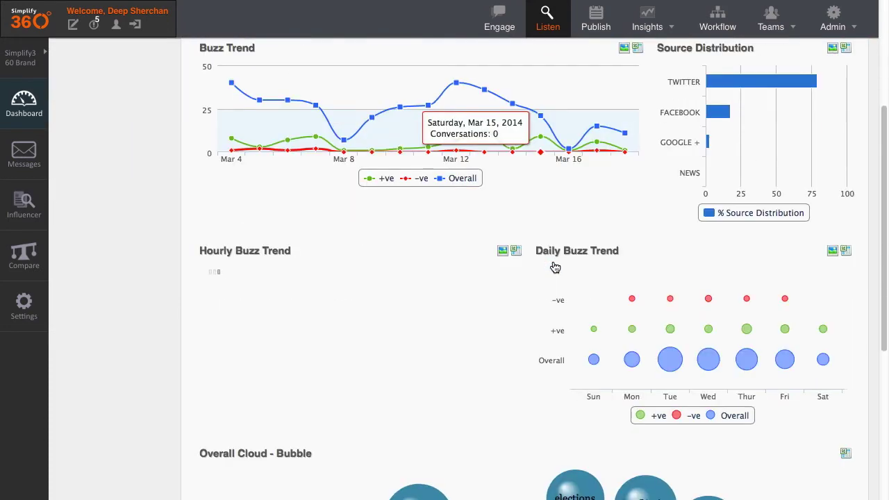
scroll(475, 258, down, 5)
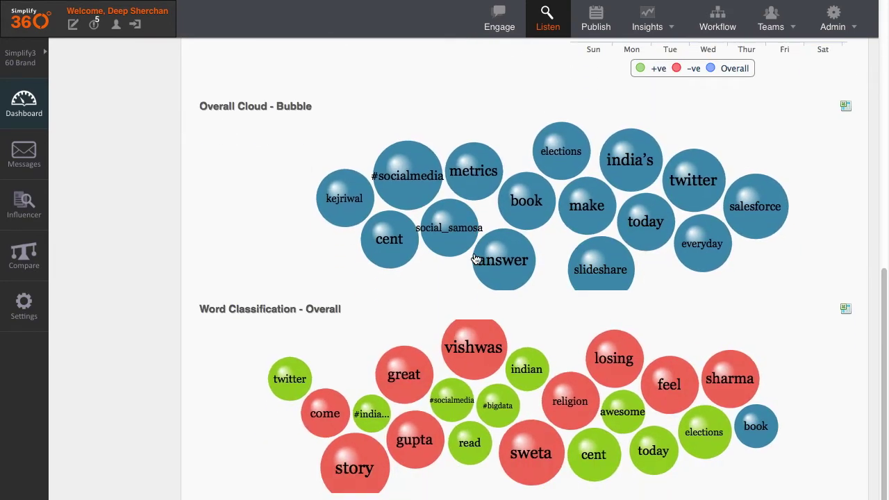
scroll(373, 240, up, 17)
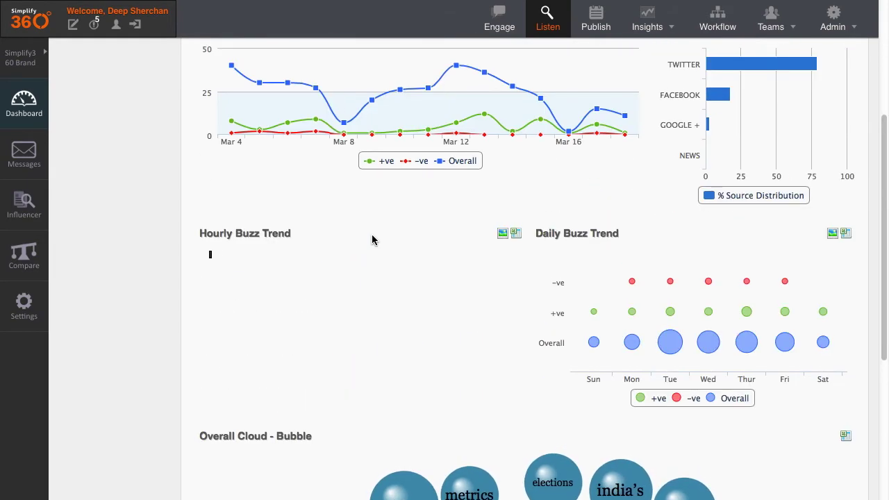
scroll(372, 239, up, 1)
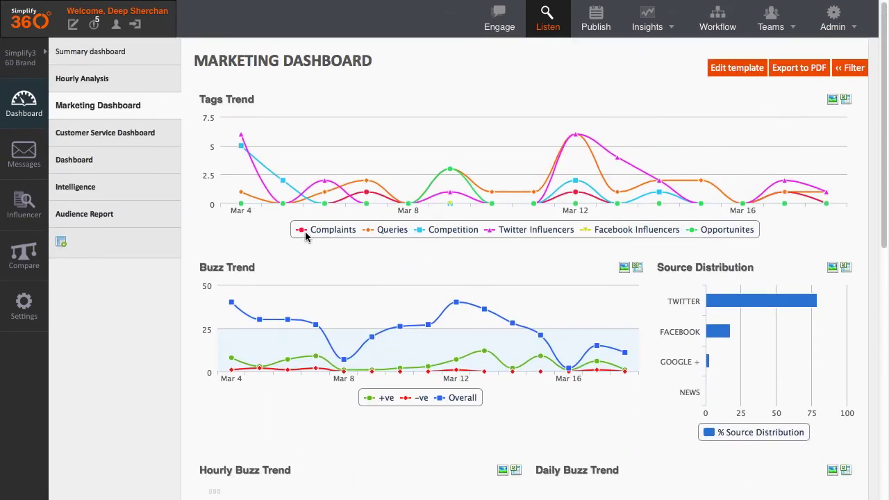
click(117, 143)
mouse_move(440, 196)
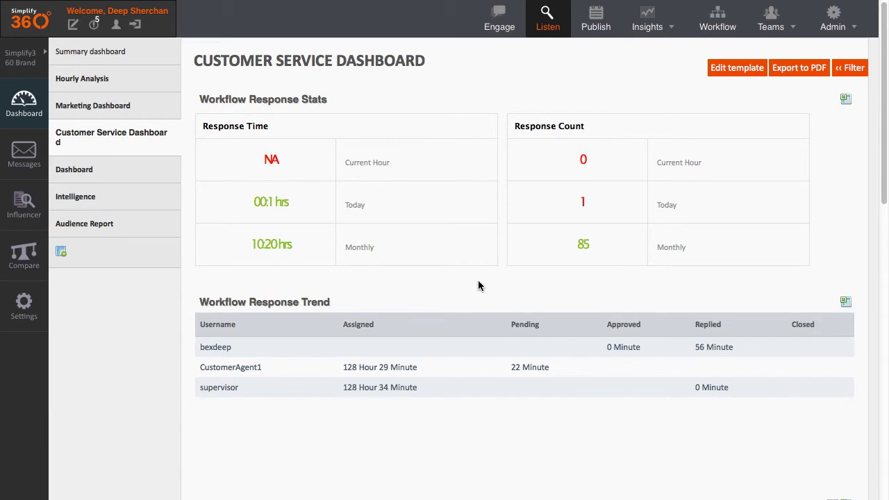
- Scroll through the Customer Service Dashboard's response charts, then open Template Settings to add a dashboard
scroll(473, 281, down, 4)
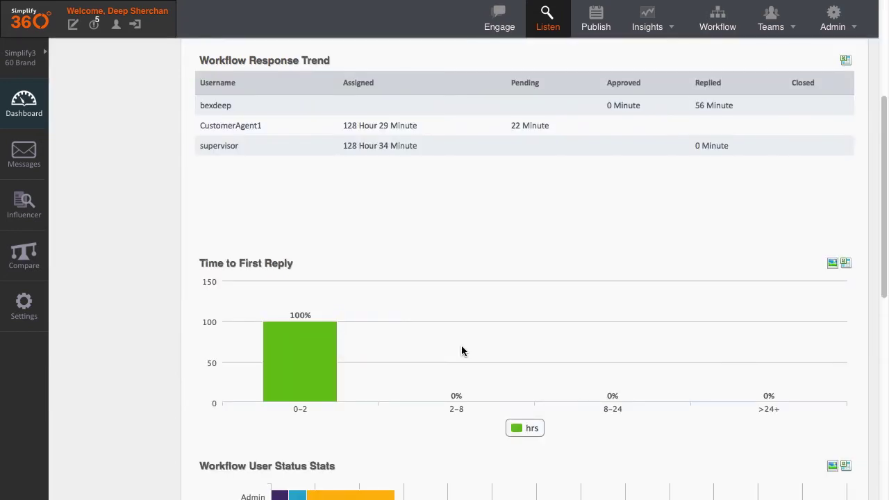
scroll(462, 351, down, 4)
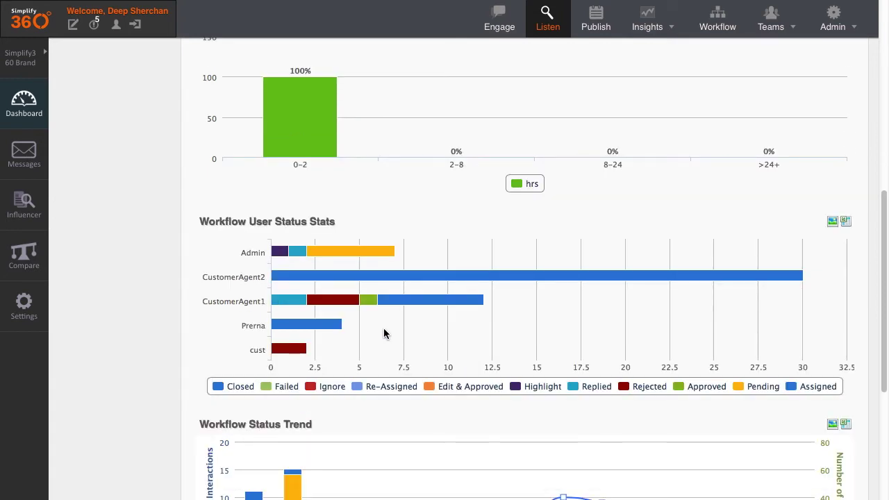
scroll(383, 333, up, 3)
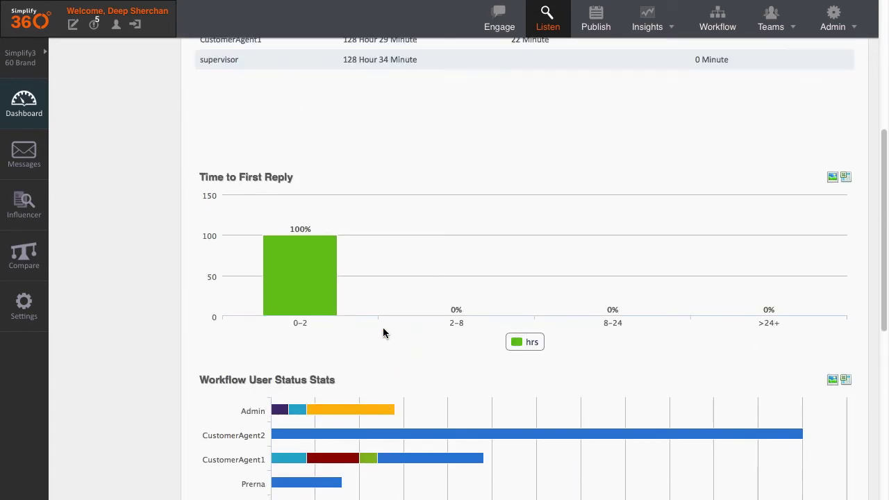
scroll(383, 333, up, 4)
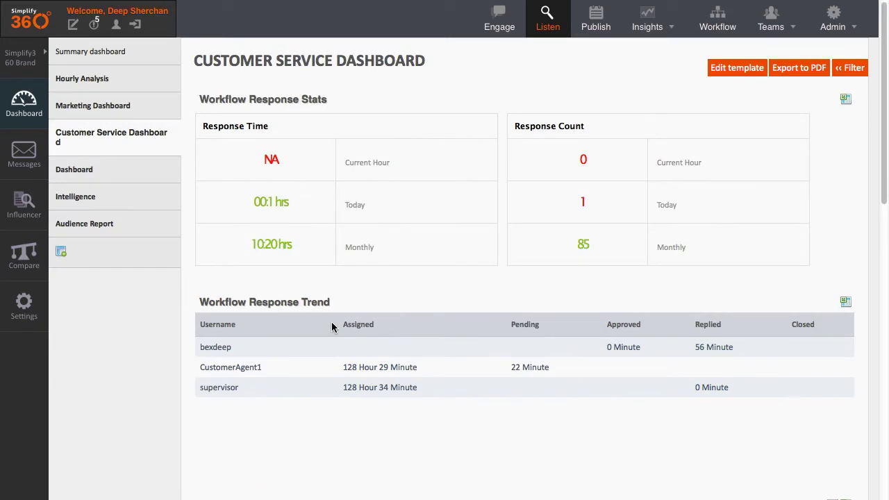
click(100, 256)
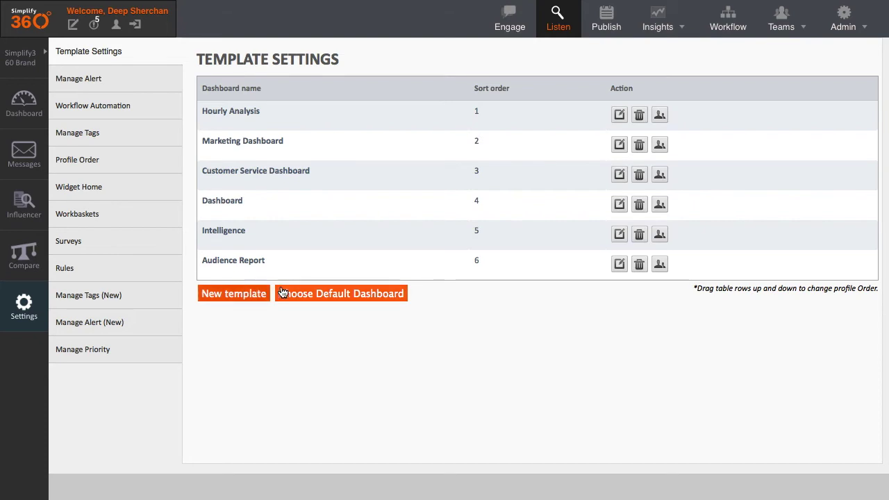
- Add the Opinion template from the default dashboard gallery and drag it above Hourly Analysis
click(365, 298)
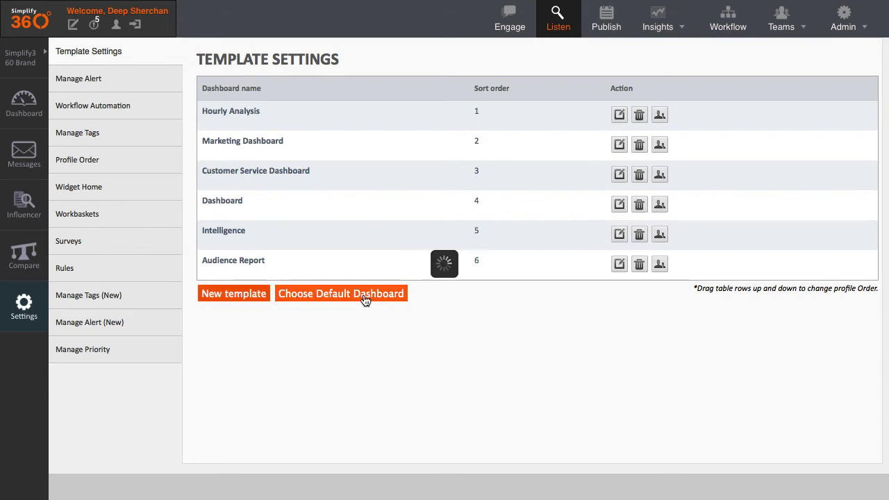
click(728, 247)
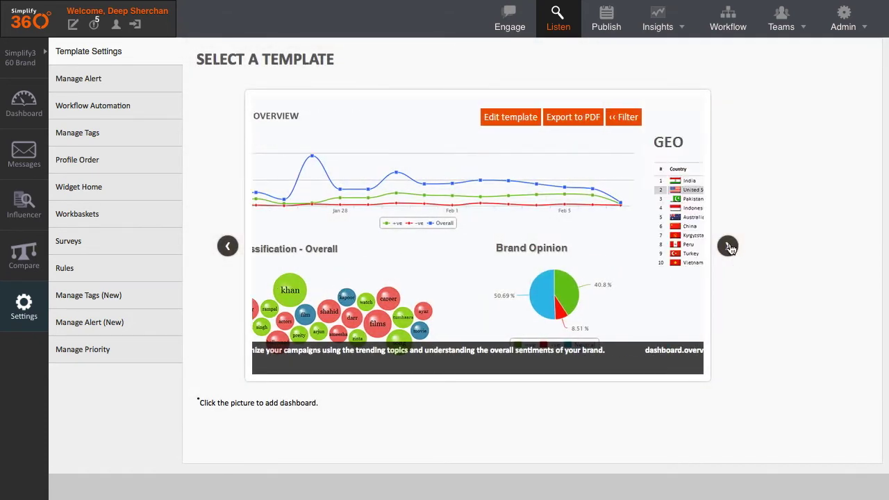
click(728, 246)
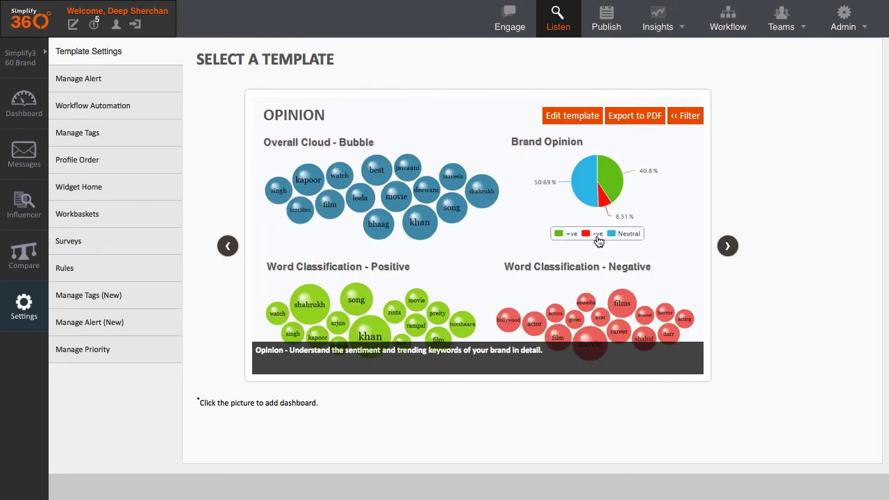
click(540, 239)
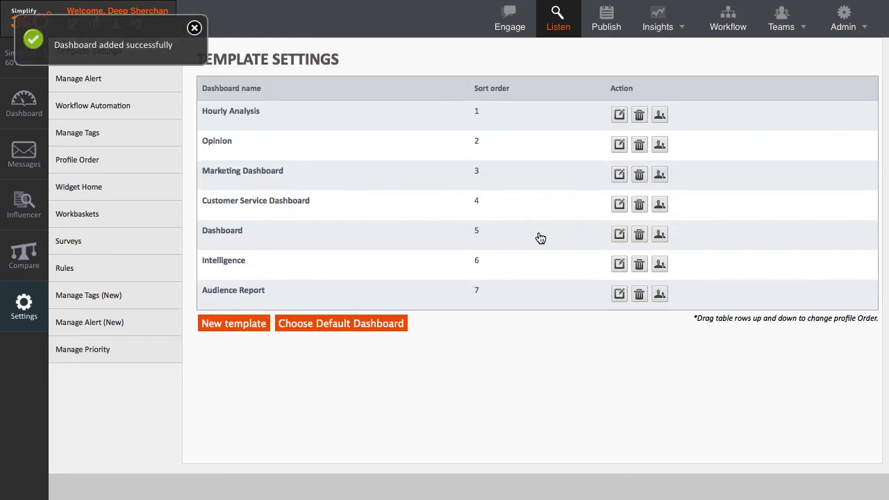
drag(432, 156, 326, 115)
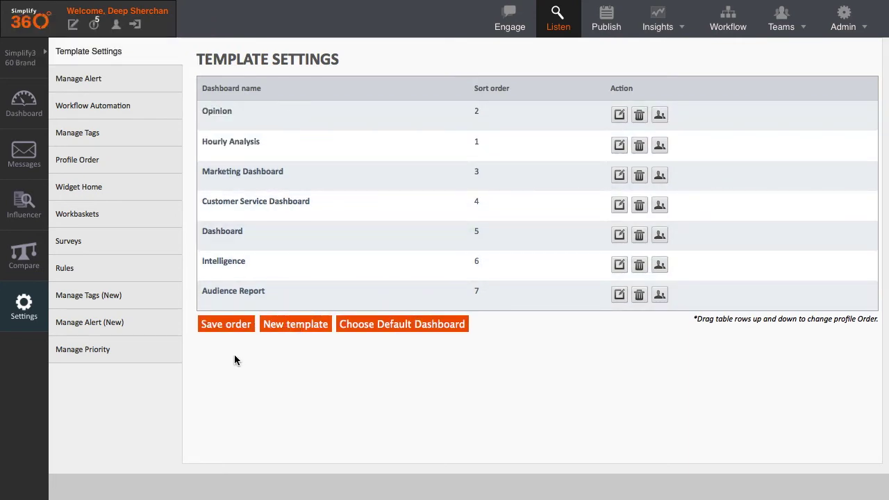
- Build a template with one single-column row holding a Buzz Trend chart and save it as Trend Dashboard
click(279, 327)
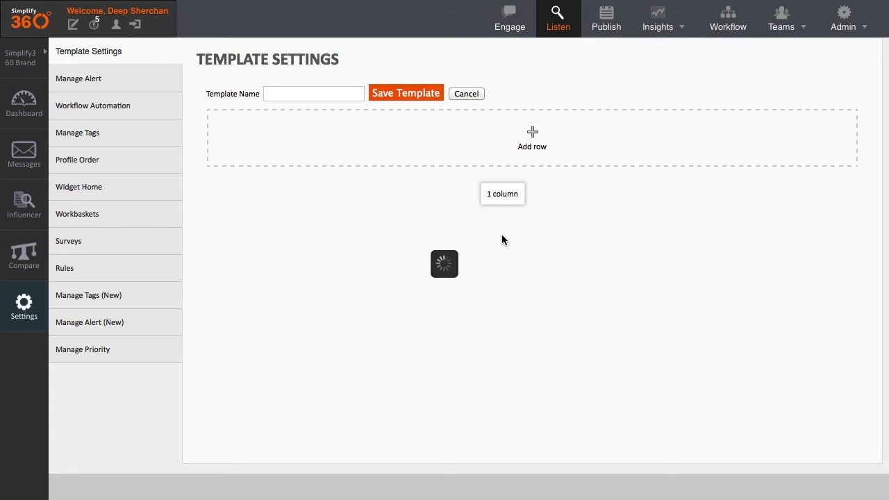
click(546, 148)
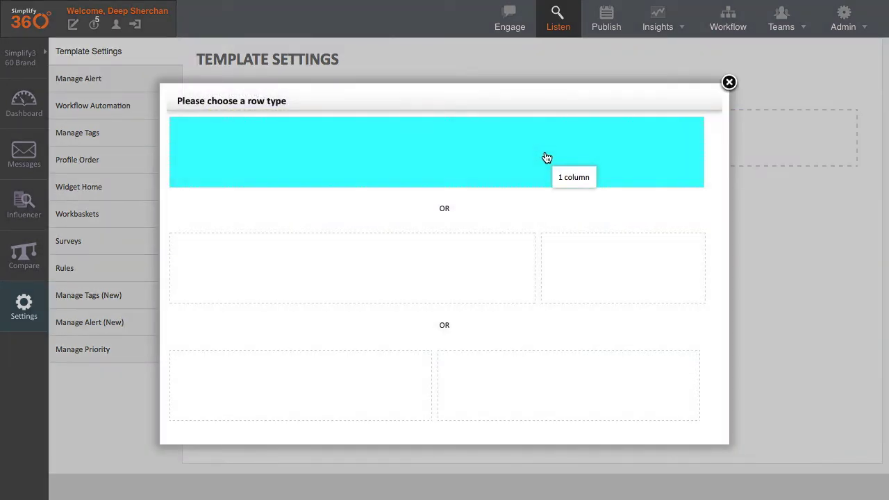
click(536, 166)
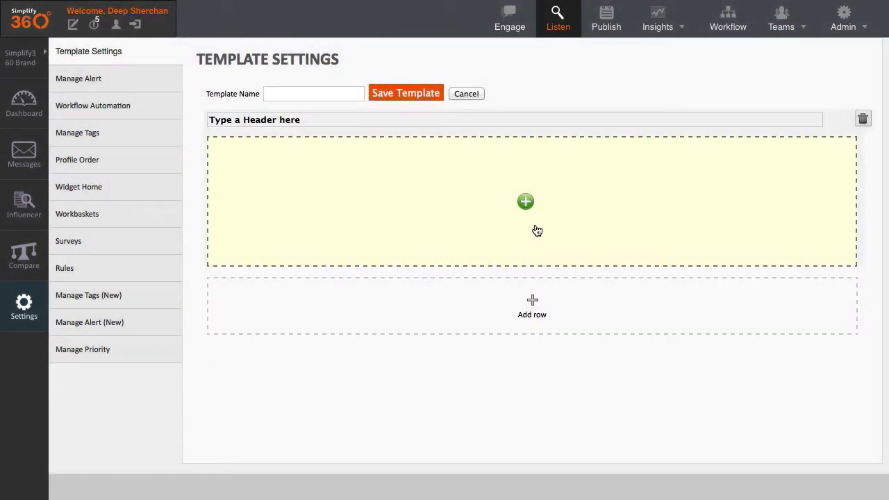
click(536, 223)
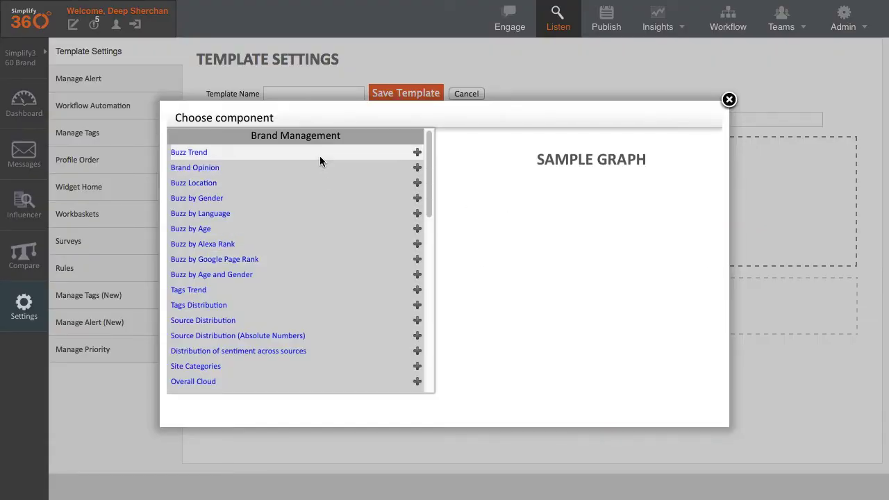
mouse_move(322, 160)
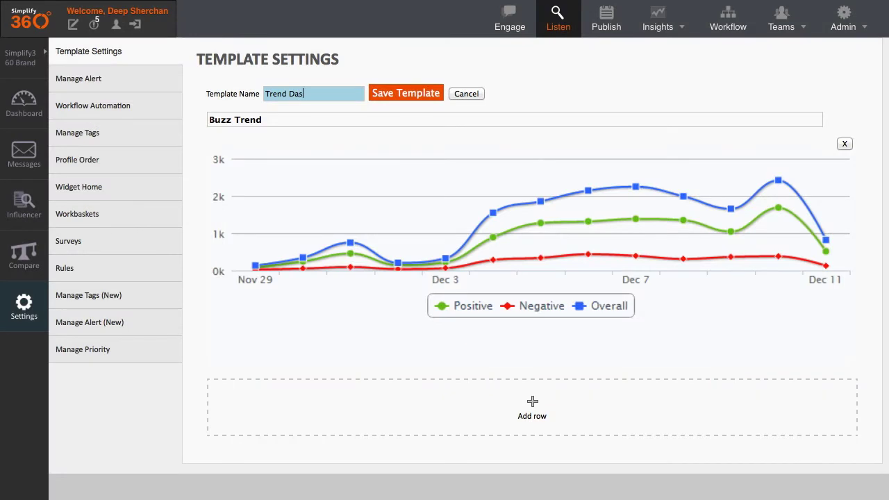
text(hboard)
click(397, 93)
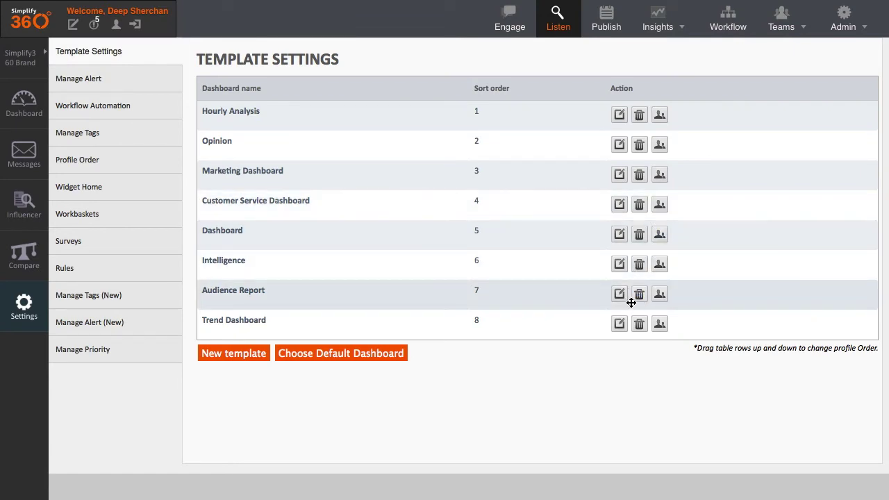
- Tick one more user's Status in Trend Dashboard's sharing list, save, and return to the dashboards
click(660, 325)
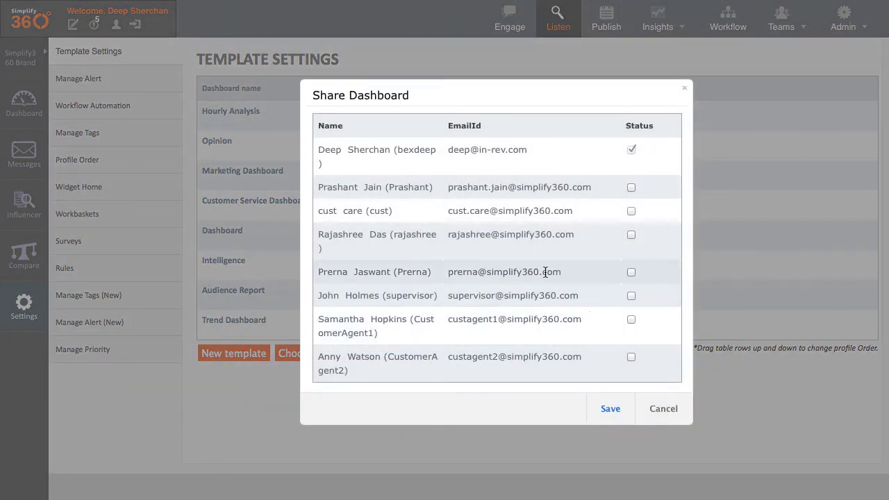
click(631, 187)
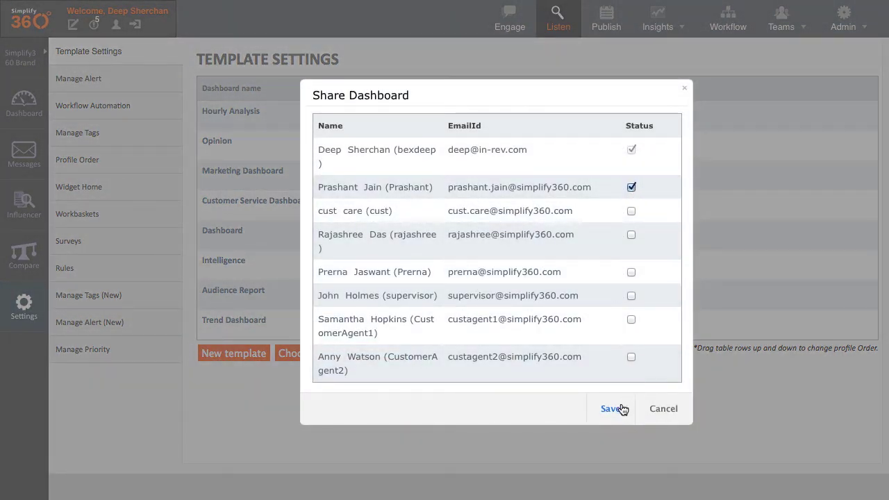
click(617, 409)
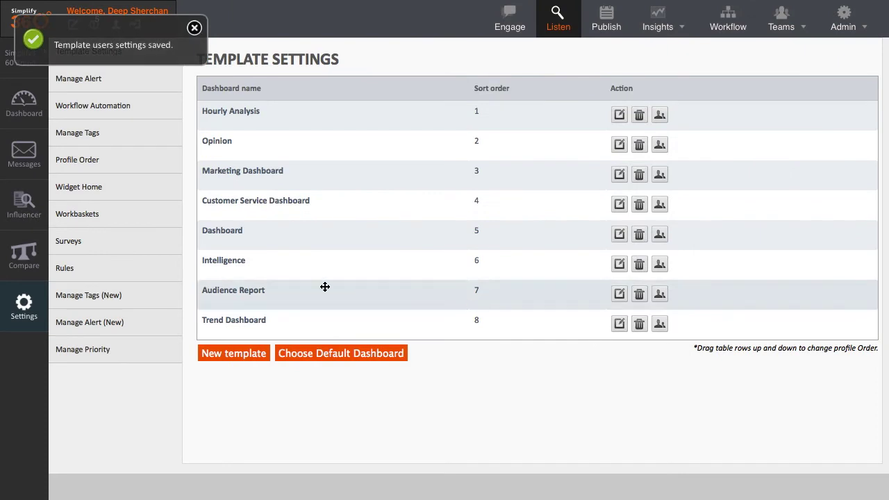
click(28, 114)
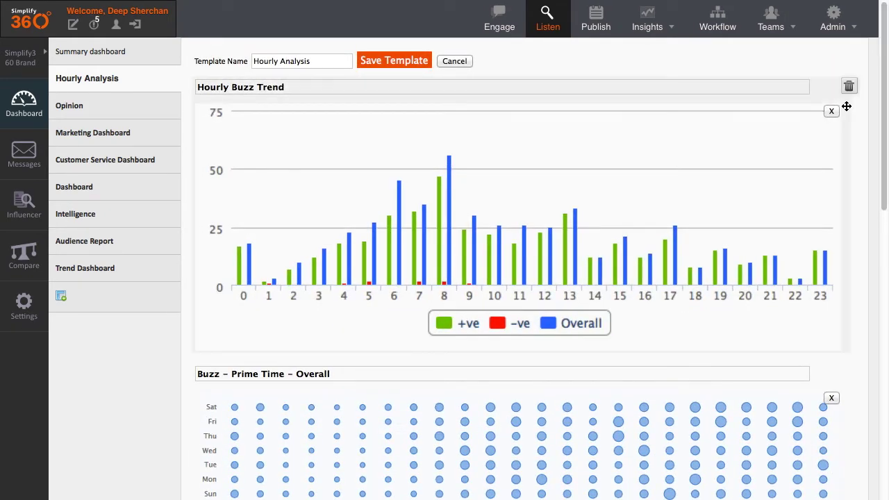
- Scroll the Hourly Analysis dashboard, close the filter panel, and go to the Influencer page
scroll(808, 143, down, 3)
scroll(695, 199, down, 3)
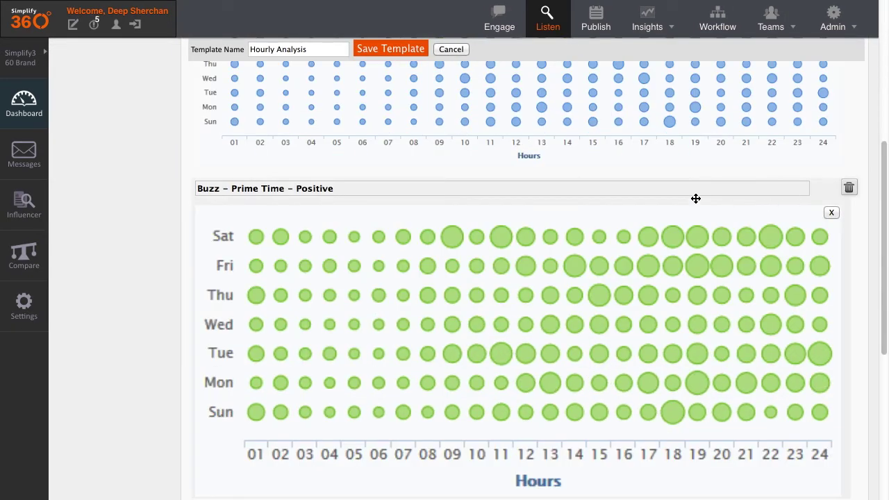
scroll(291, 209, up, 6)
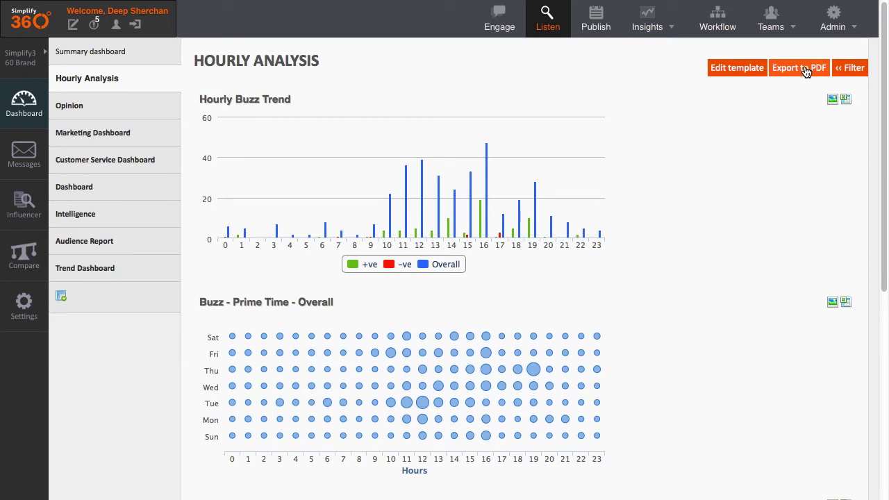
click(853, 69)
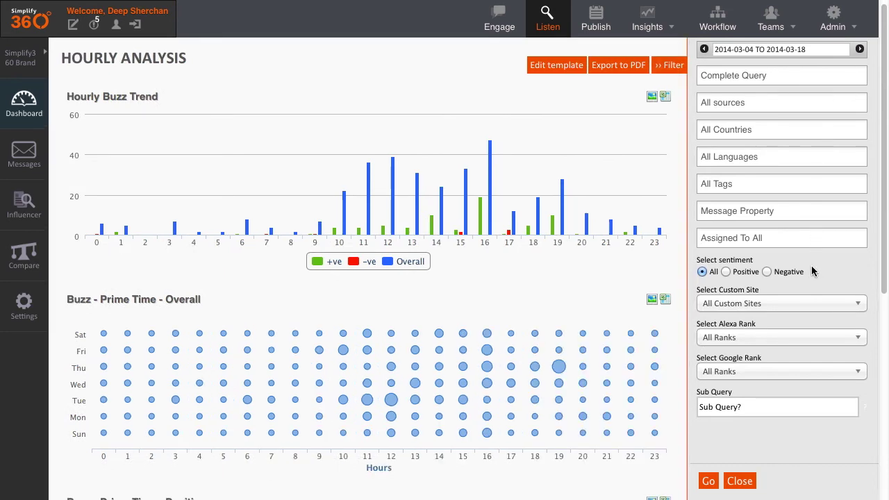
scroll(813, 271, down, 2)
click(44, 226)
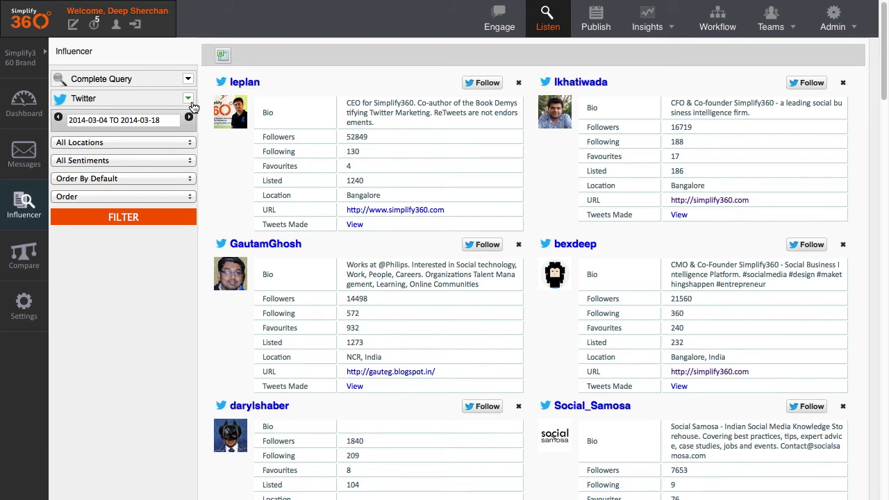
click(187, 196)
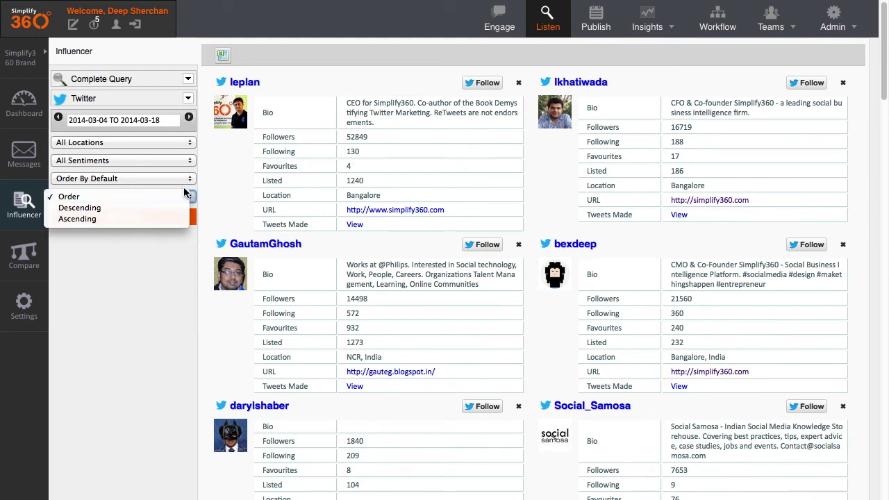
click(188, 179)
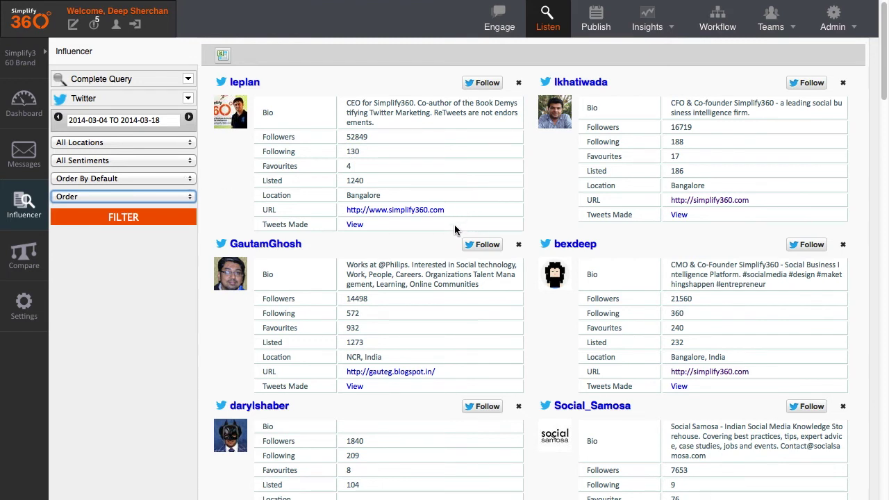
click(465, 200)
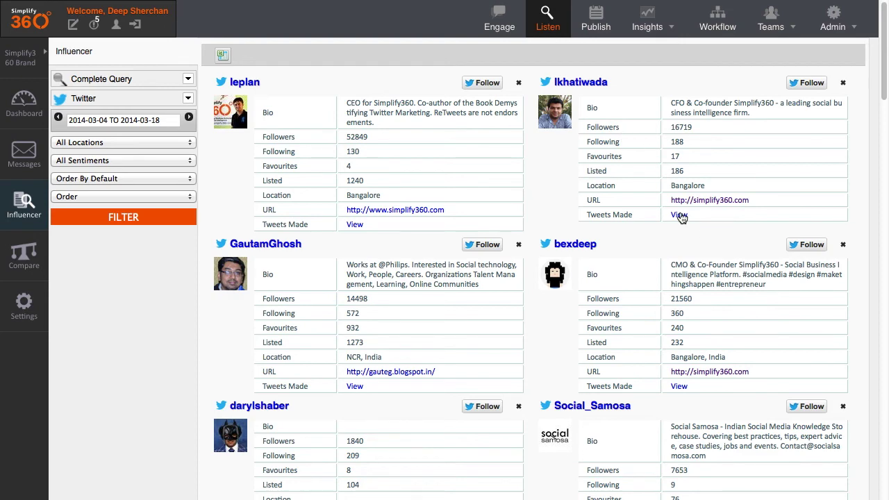
click(679, 215)
click(633, 124)
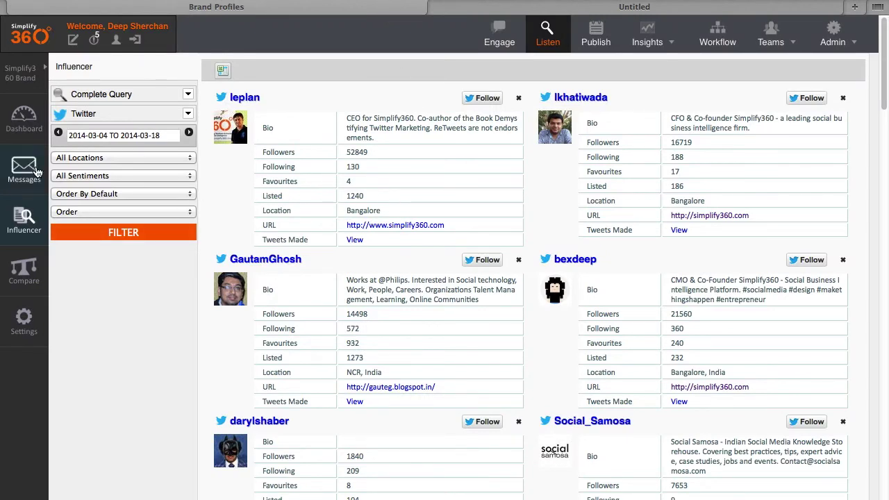
- Browse the Messages list and tick the first message, then go to Compare Profiles
click(25, 168)
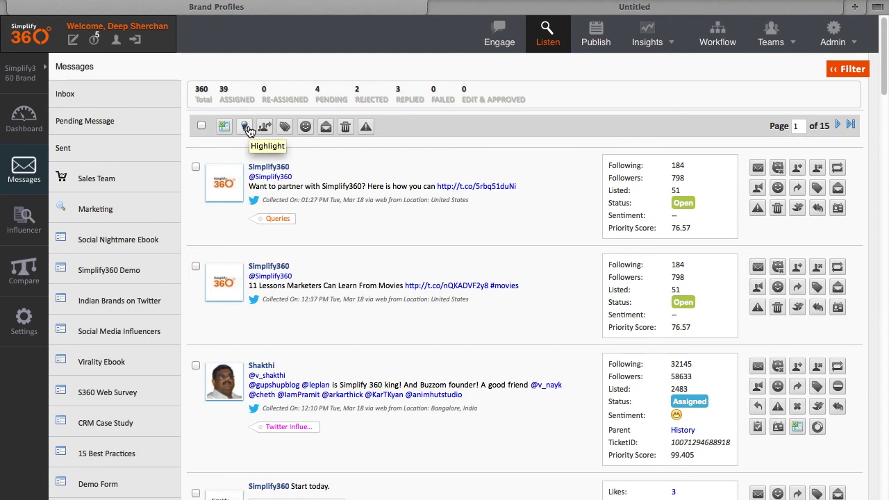
click(573, 212)
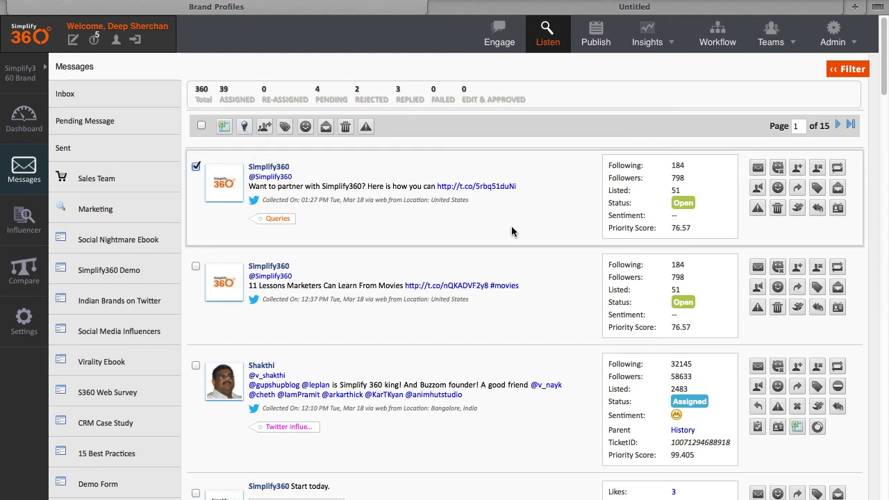
drag(620, 165, 700, 232)
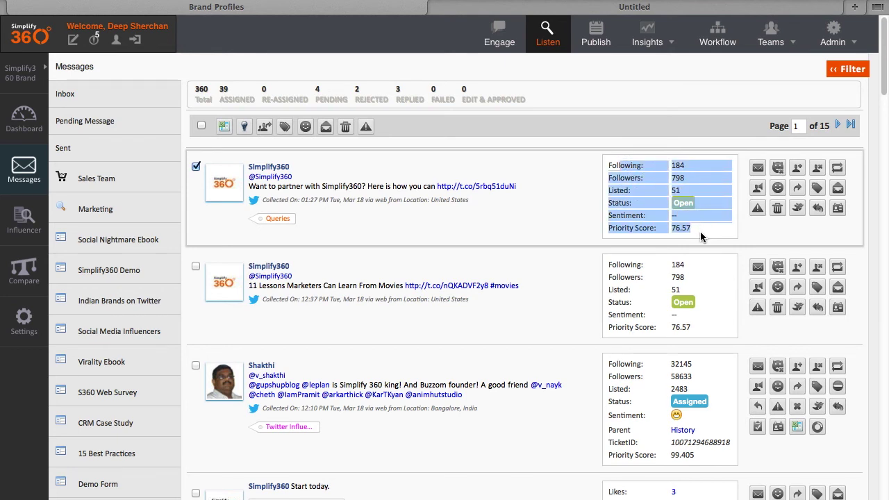
click(805, 230)
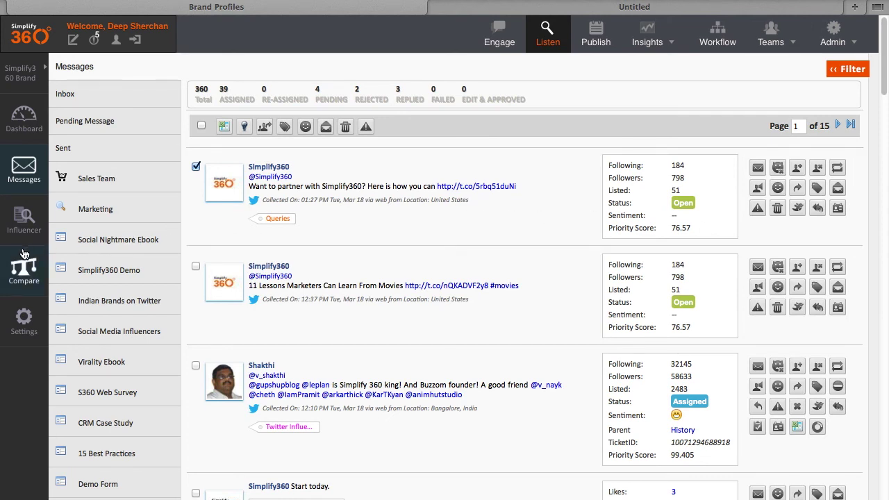
click(21, 276)
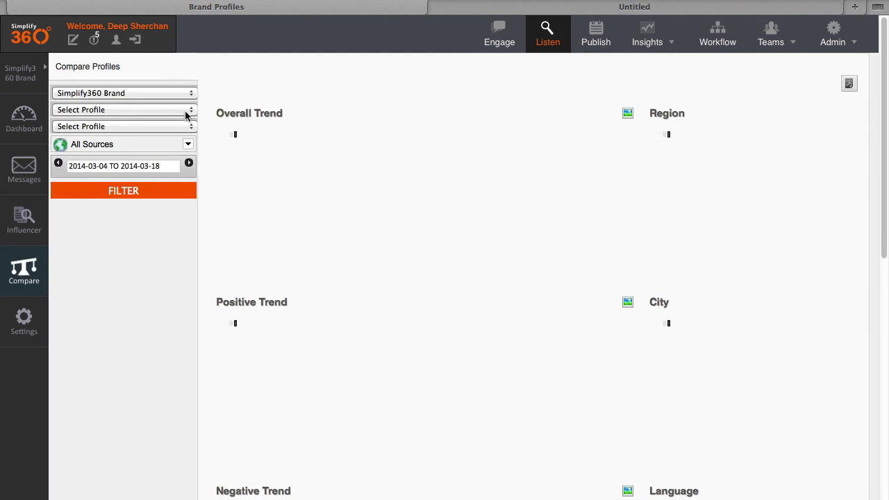
- Peek at the Select Profile list without choosing, scroll the comparison charts, then go to Settings
click(185, 110)
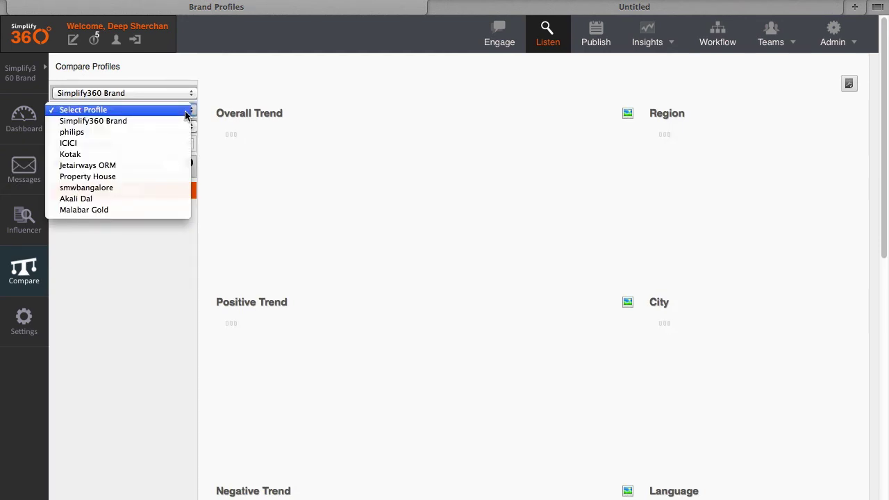
click(185, 110)
scroll(321, 313, down, 10)
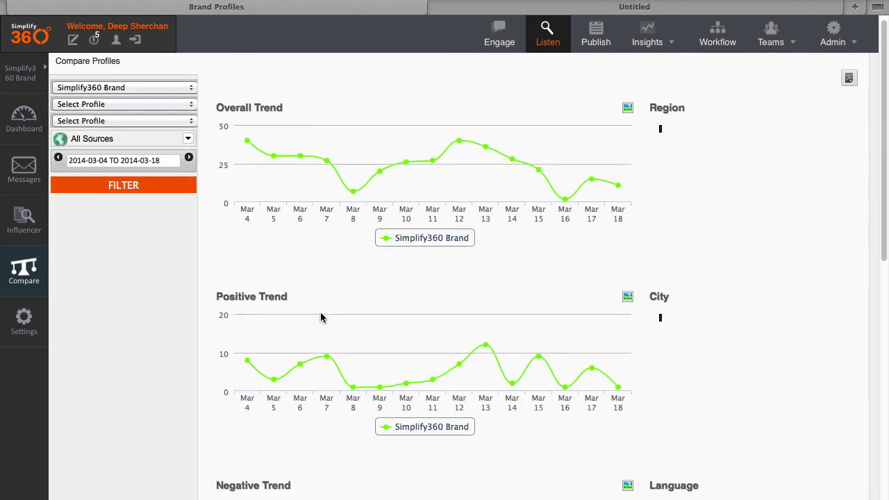
scroll(320, 313, up, 2)
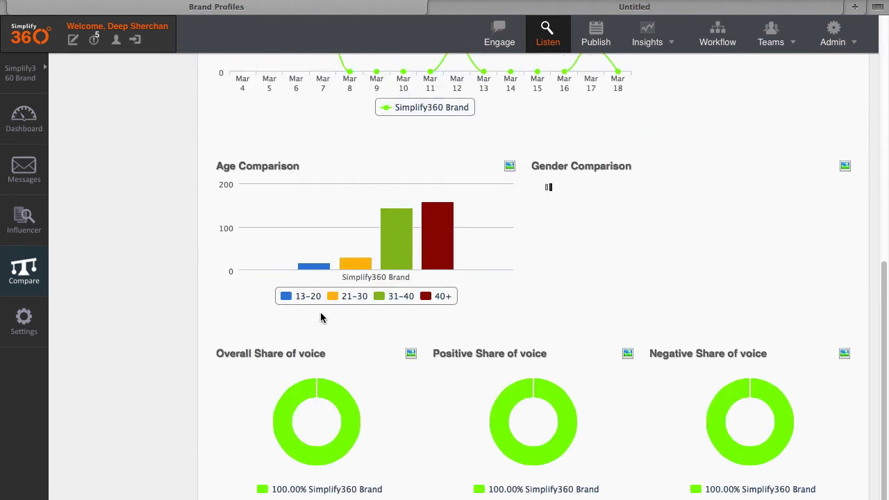
scroll(321, 318, up, 2)
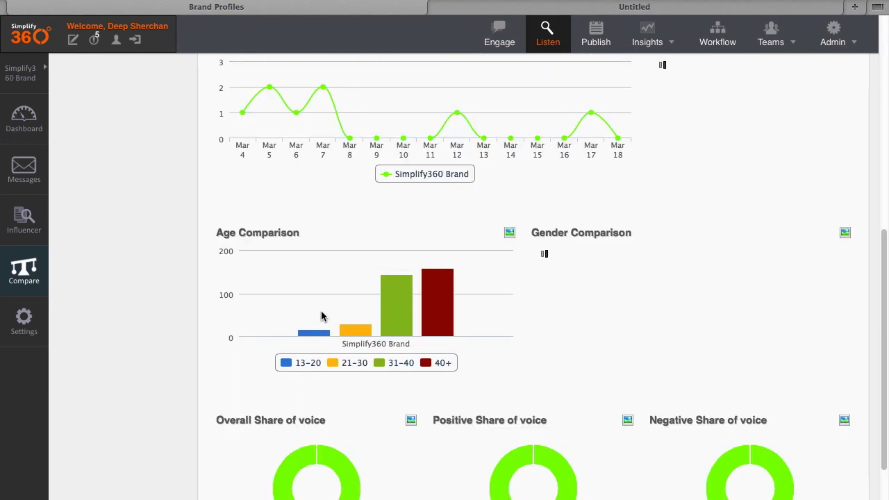
scroll(316, 317, up, 1)
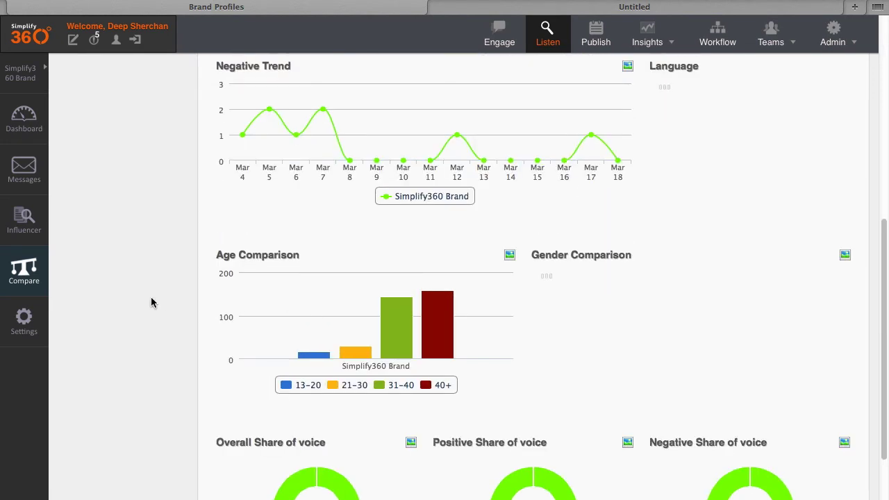
click(18, 324)
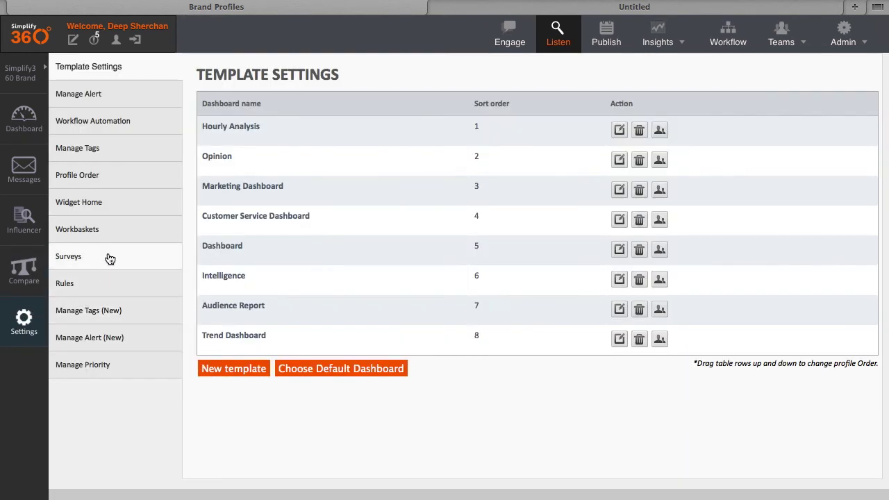
- View Manage Alert, Workflow Automation, Manage Tags (New), Widget Home, and finally Surveys
click(108, 100)
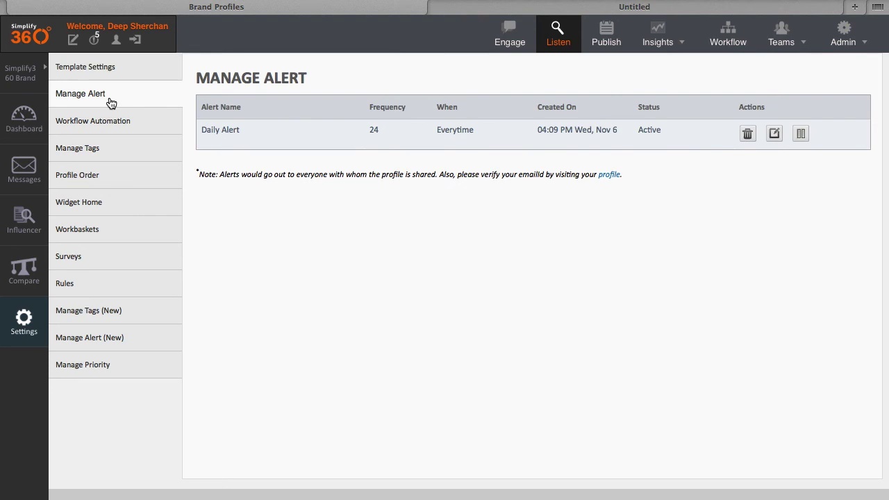
click(112, 128)
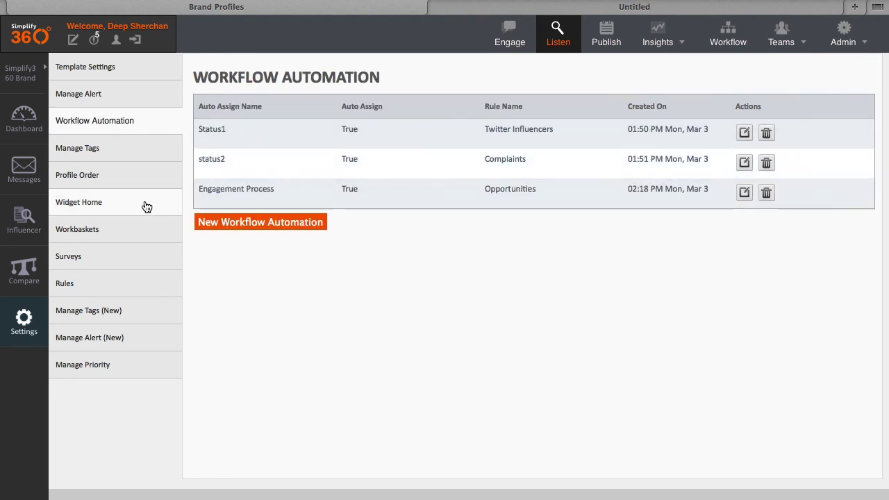
click(98, 314)
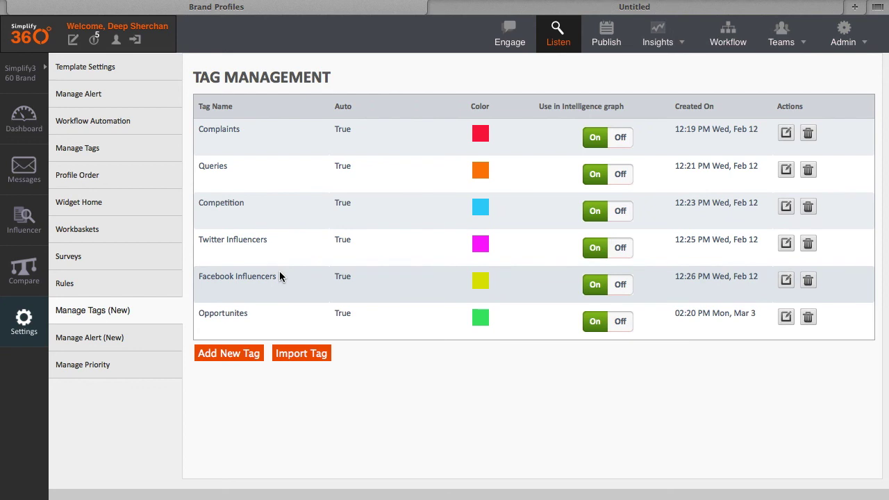
click(146, 217)
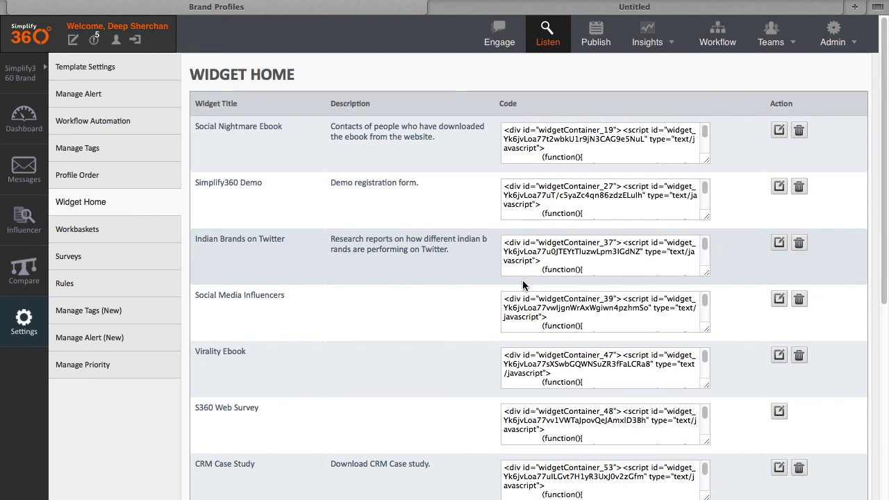
click(95, 262)
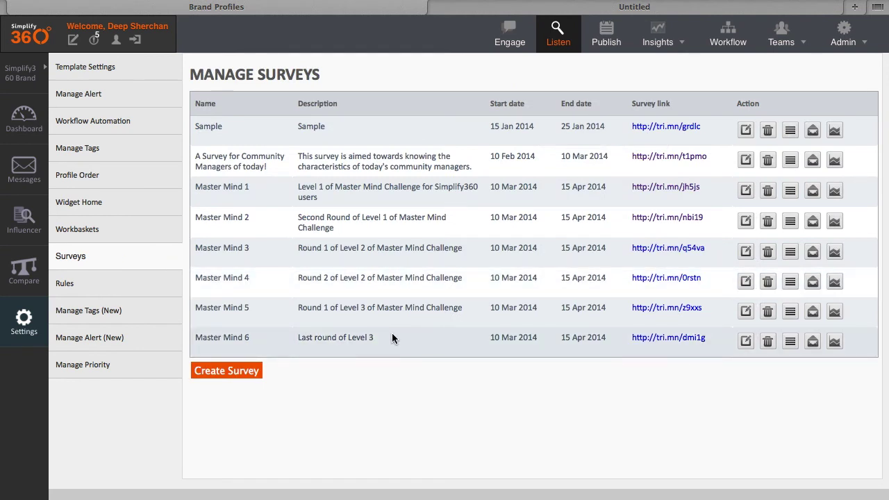
- View Manage Priority down to the influence score weights and 0.6/0.4 priority index
click(114, 361)
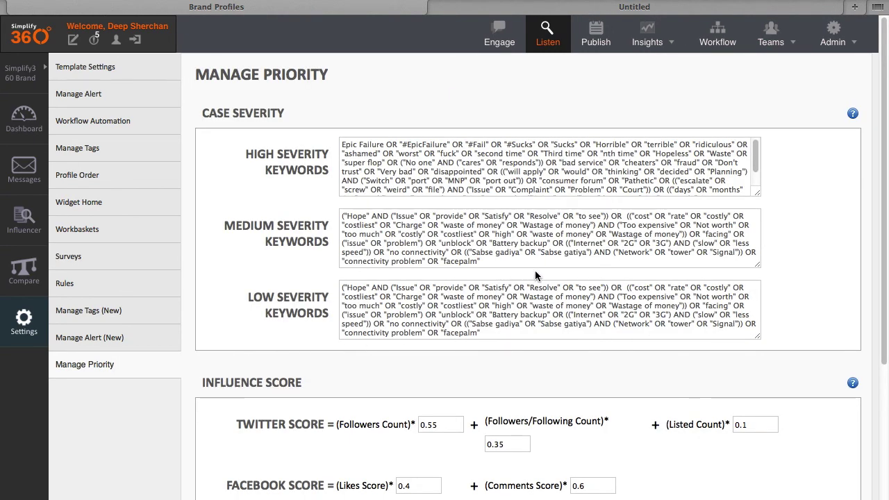
scroll(716, 349, down, 3)
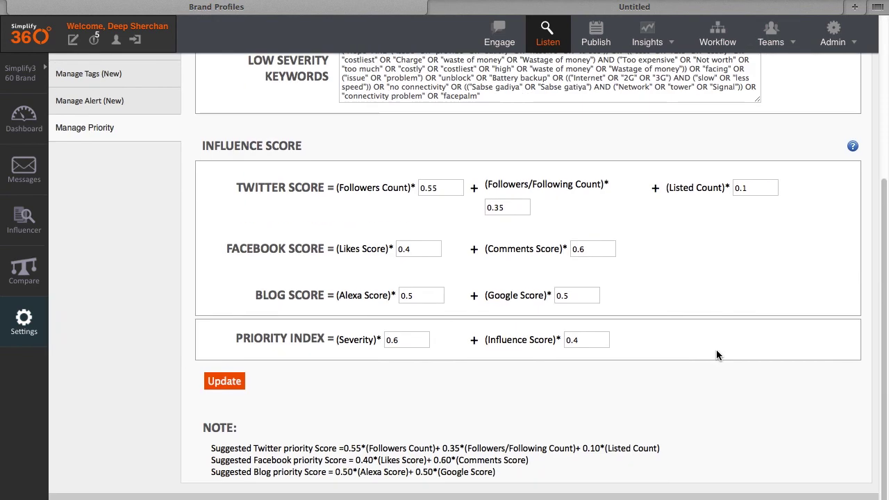